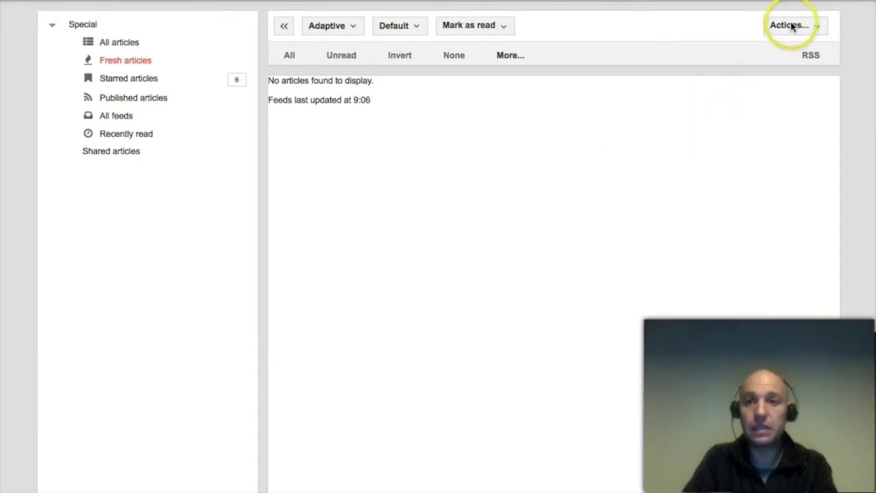
# Step: Go to the filter preferences and start a new filter with the caption "Barcelona"
pyautogui.click(798, 27)
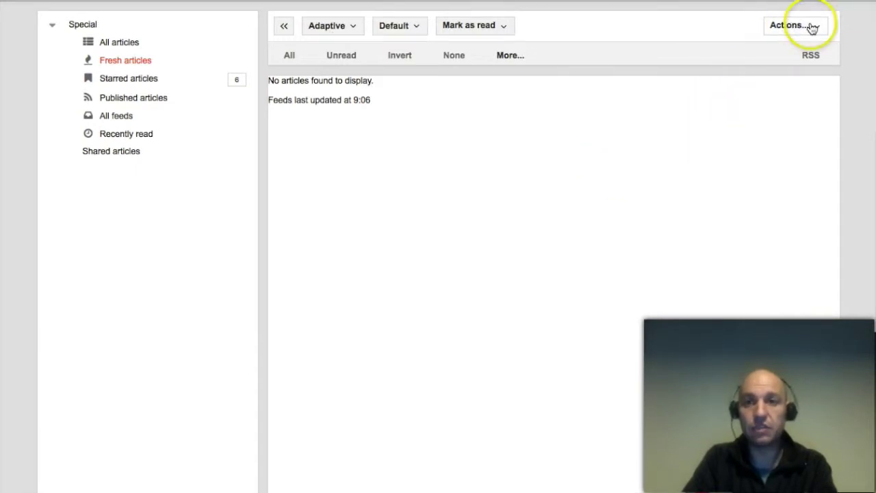
pyautogui.click(802, 33)
pyautogui.click(803, 35)
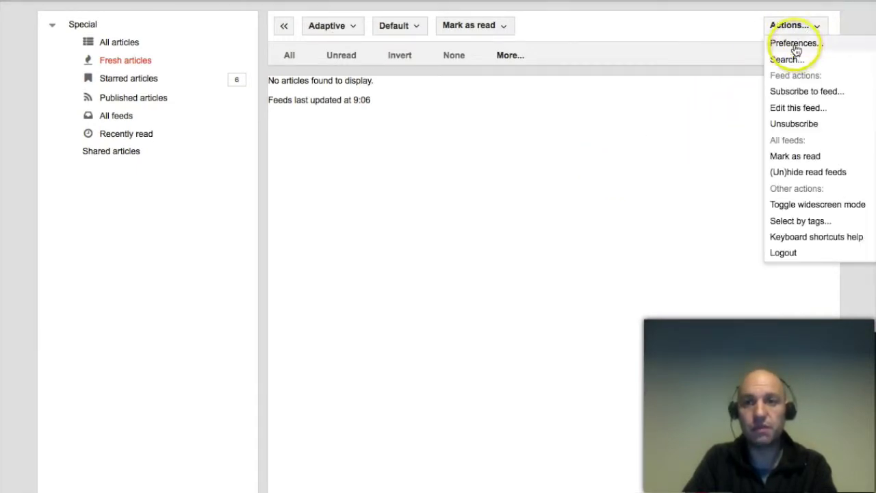
pyautogui.click(794, 43)
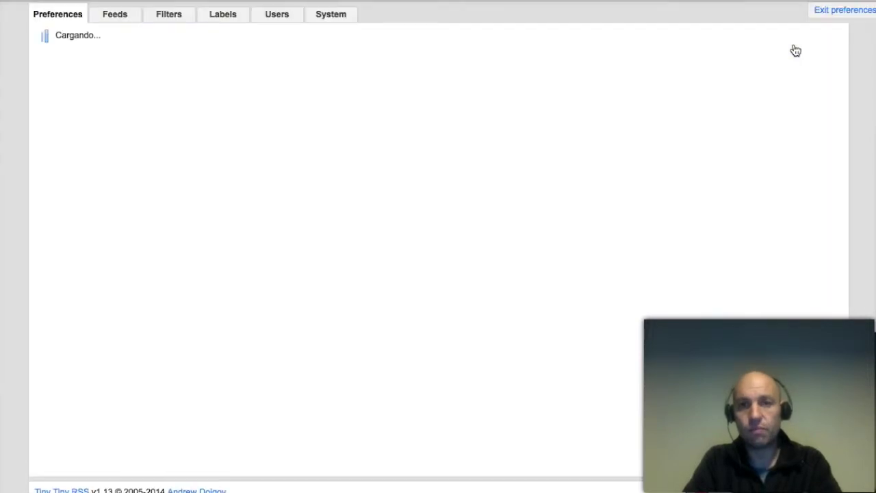
pyautogui.click(167, 17)
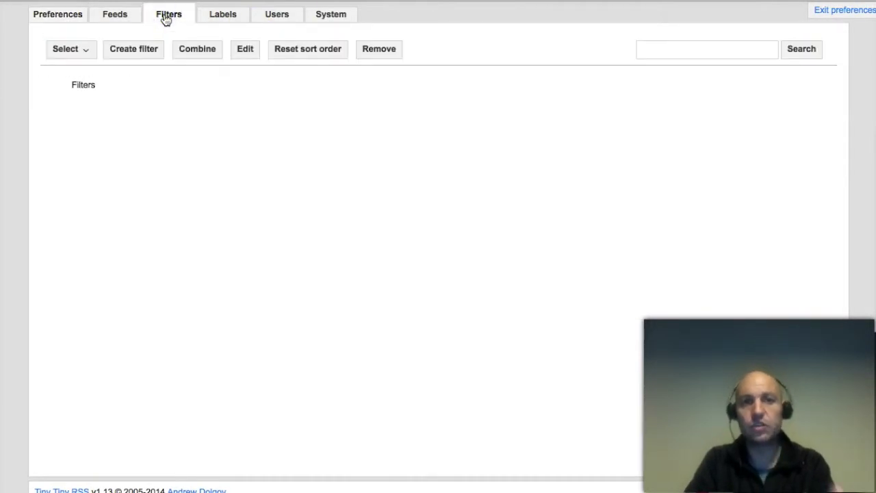
pyautogui.click(134, 49)
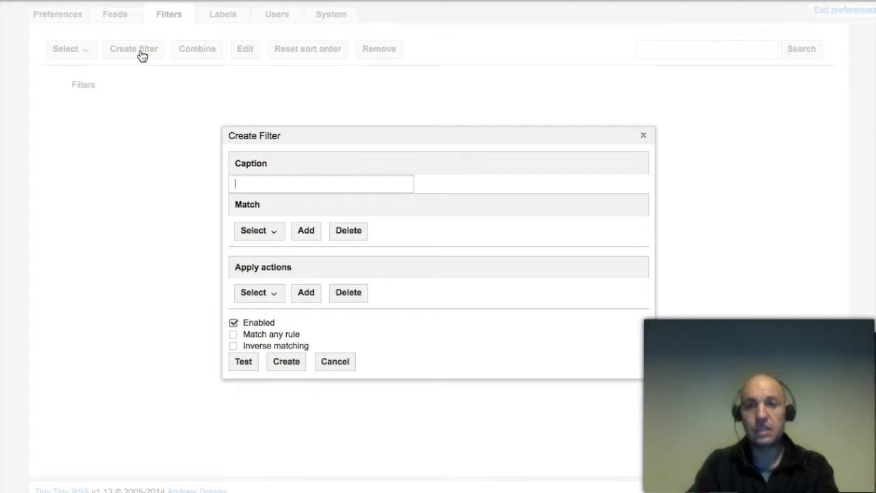
pyautogui.write('Barcelona')
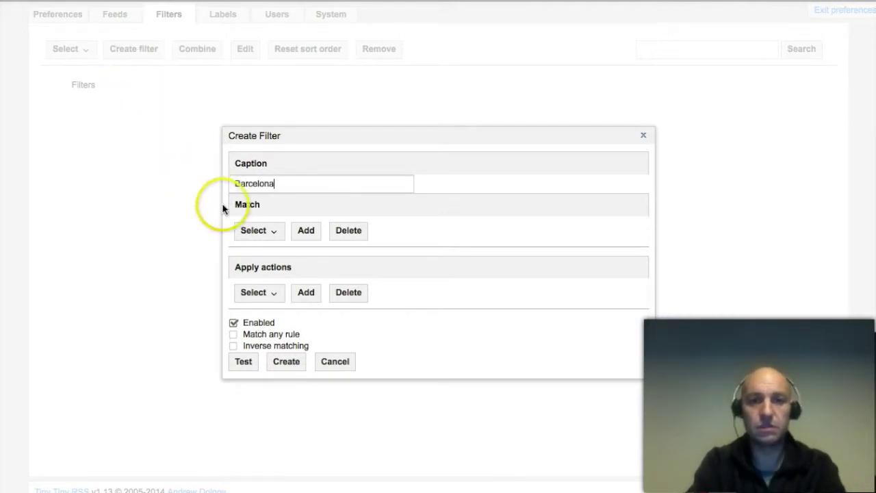
# Step: Add a match rule to the filter for "barcelona" on the Title field in All feeds
pyautogui.click(308, 231)
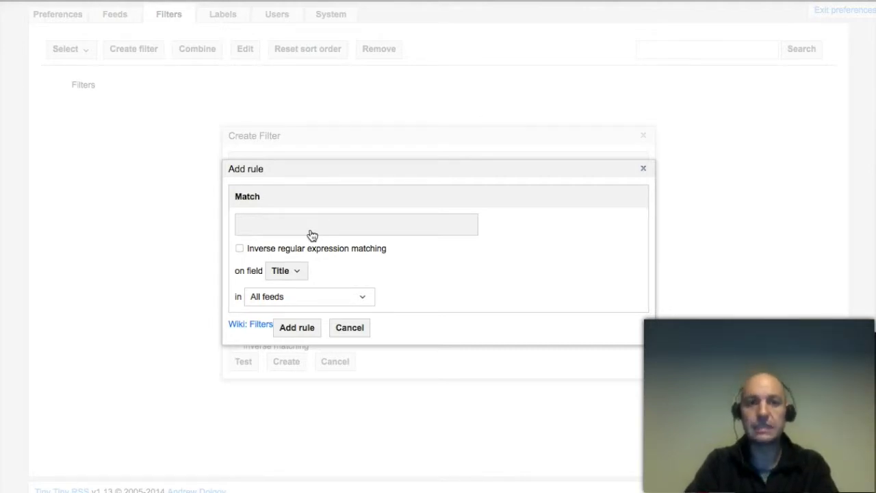
pyautogui.write('barcelona')
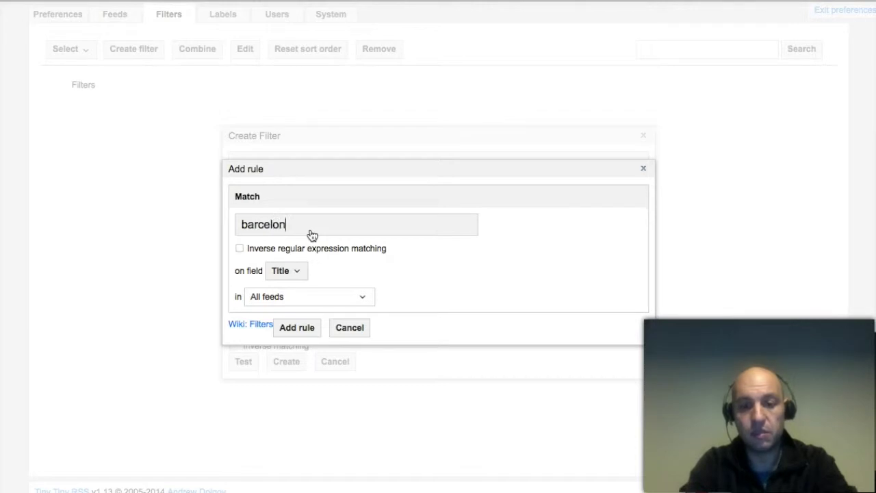
pyautogui.click(295, 271)
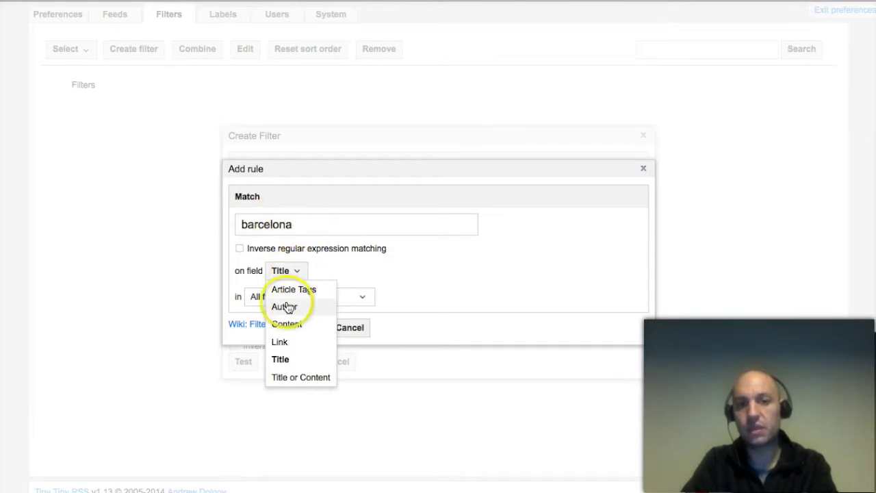
pyautogui.click(286, 306)
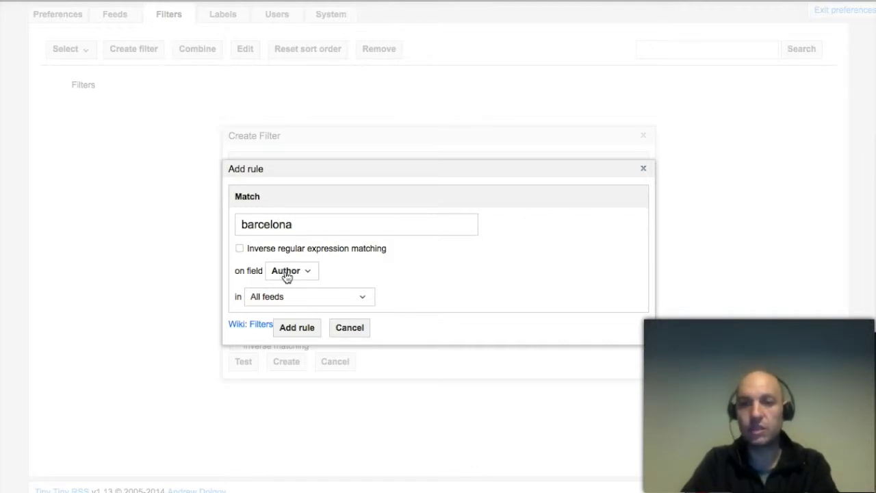
pyautogui.click(287, 274)
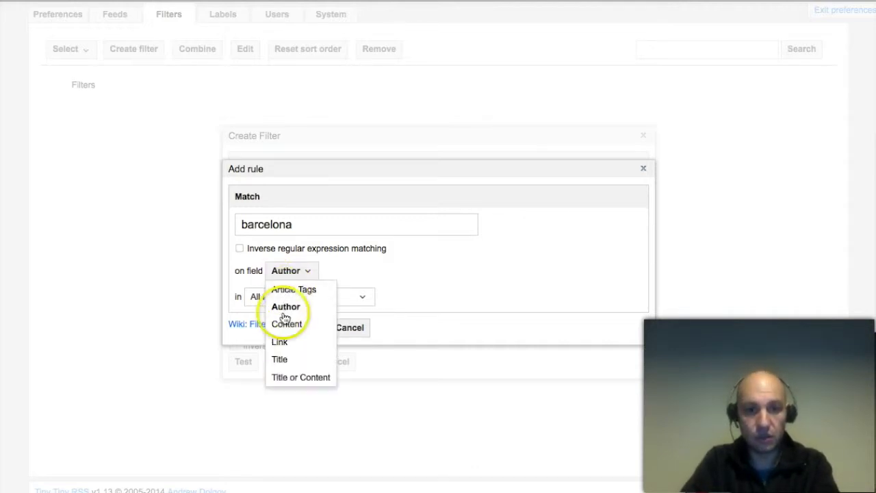
pyautogui.click(281, 359)
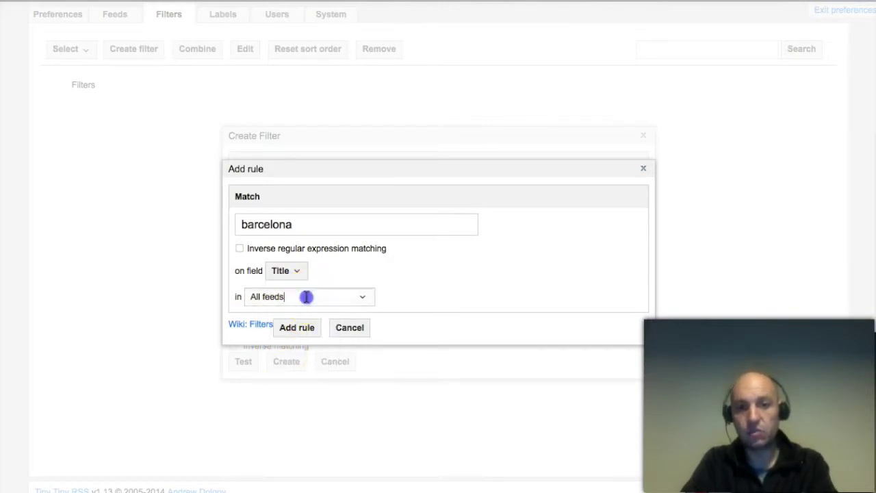
pyautogui.click(362, 299)
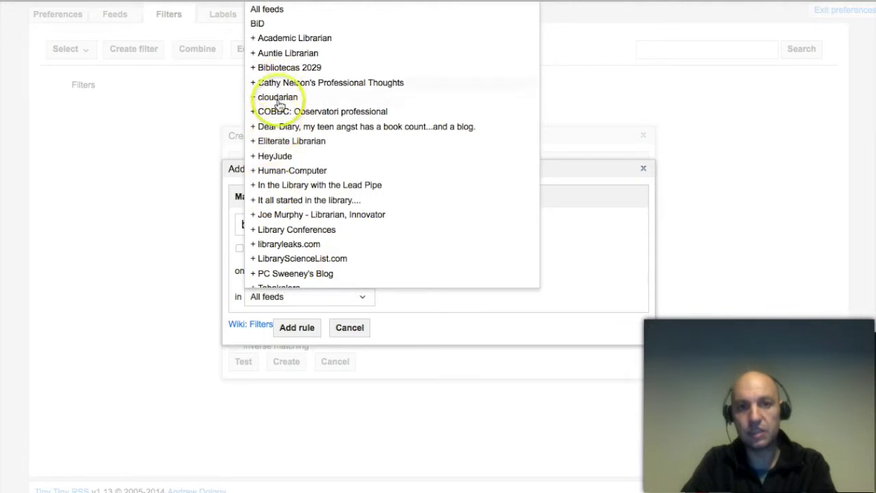
pyautogui.click(360, 298)
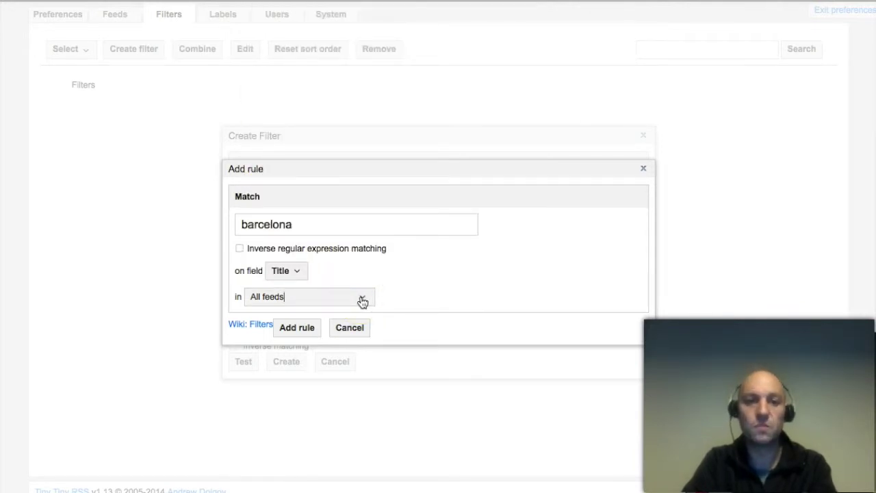
pyautogui.click(297, 328)
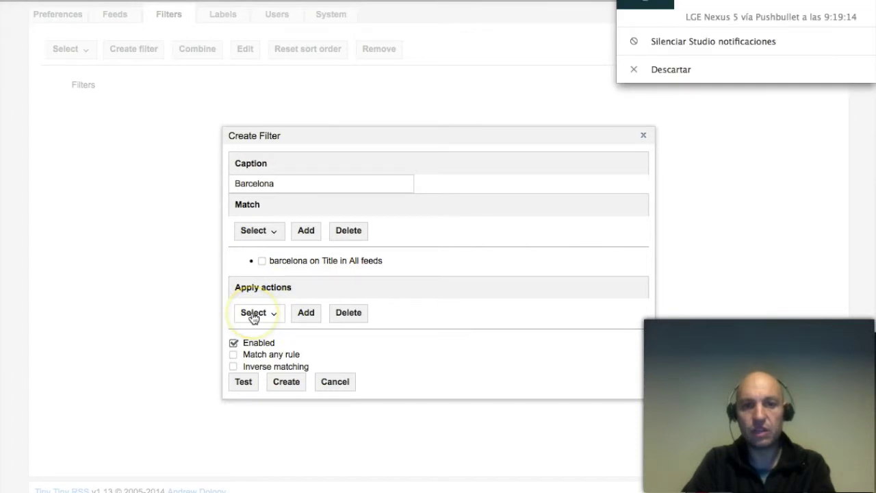
# Step: Dismiss the phone notification and add the "Set starred" action to the Barcelona filter
pyautogui.click(675, 74)
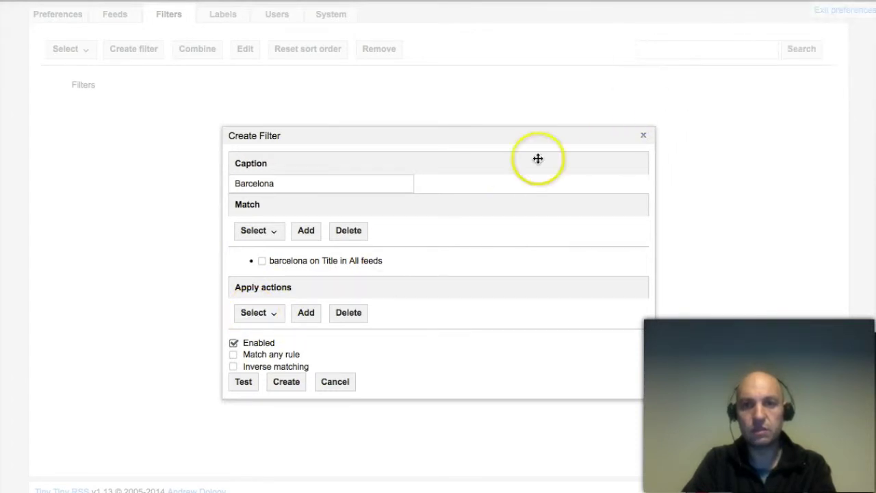
pyautogui.click(303, 317)
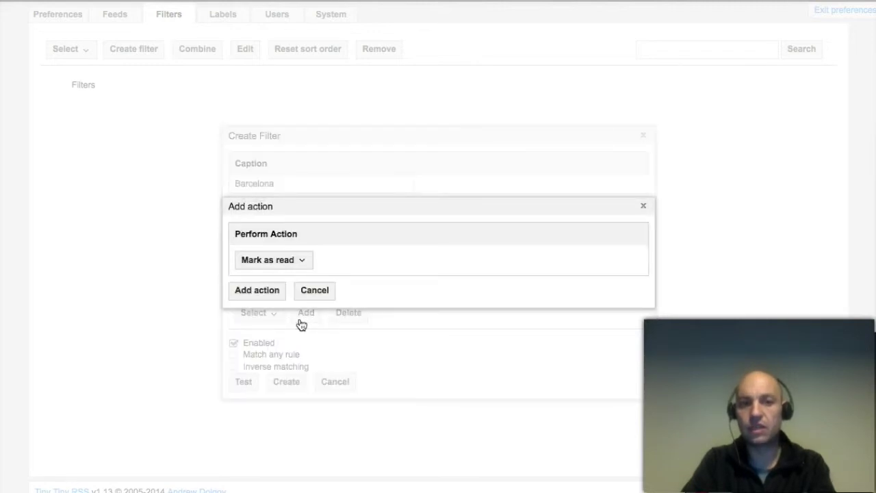
pyautogui.click(274, 261)
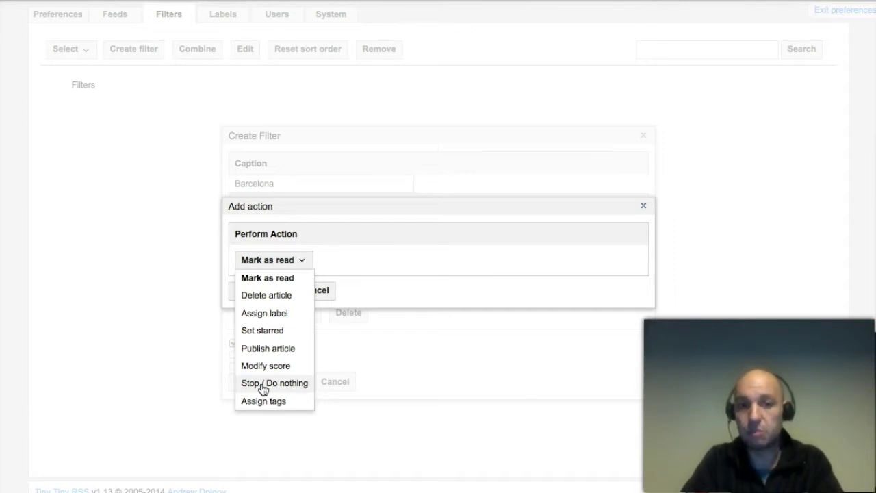
pyautogui.click(254, 333)
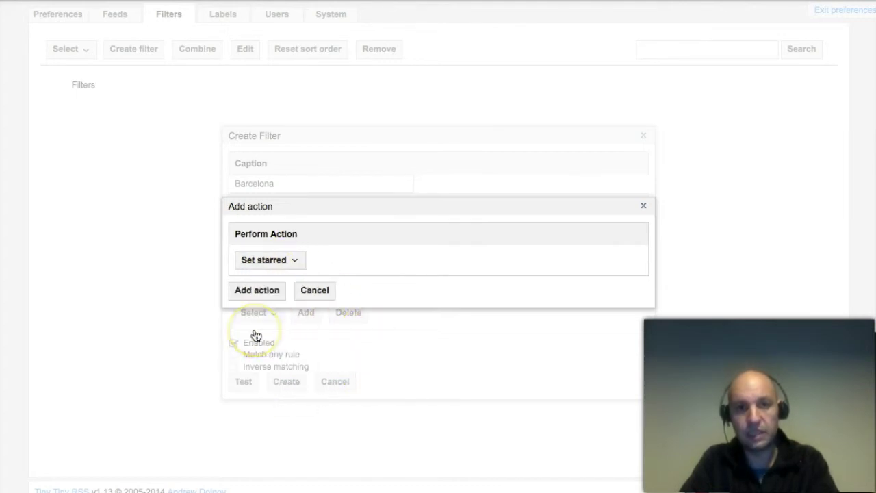
pyautogui.click(252, 293)
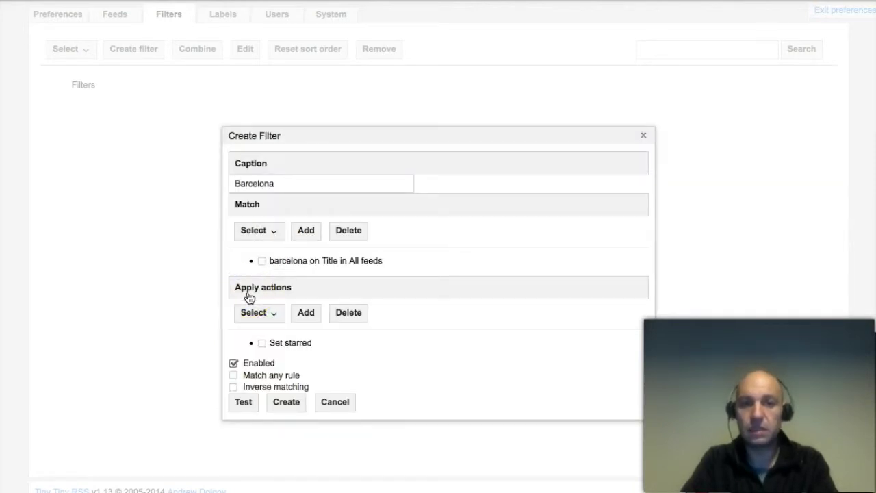
# Step: Test the Barcelona filter against existing articles, close the test results and create the filter
pyautogui.click(249, 408)
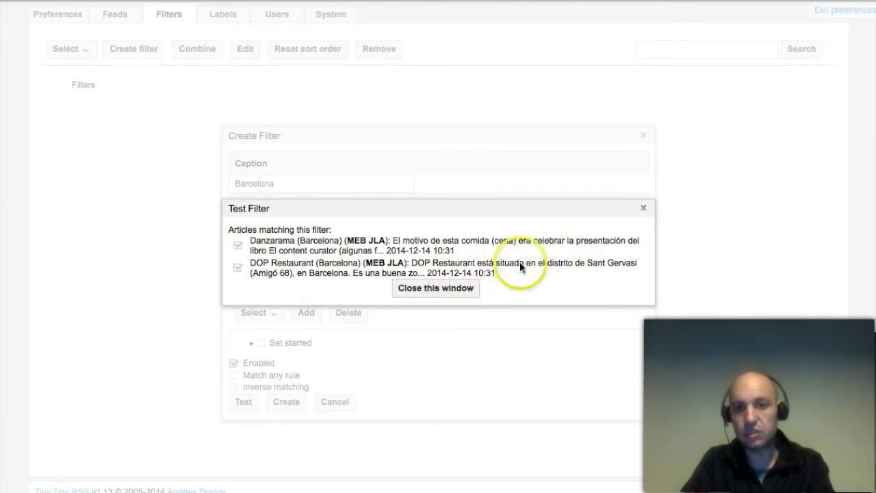
pyautogui.click(643, 209)
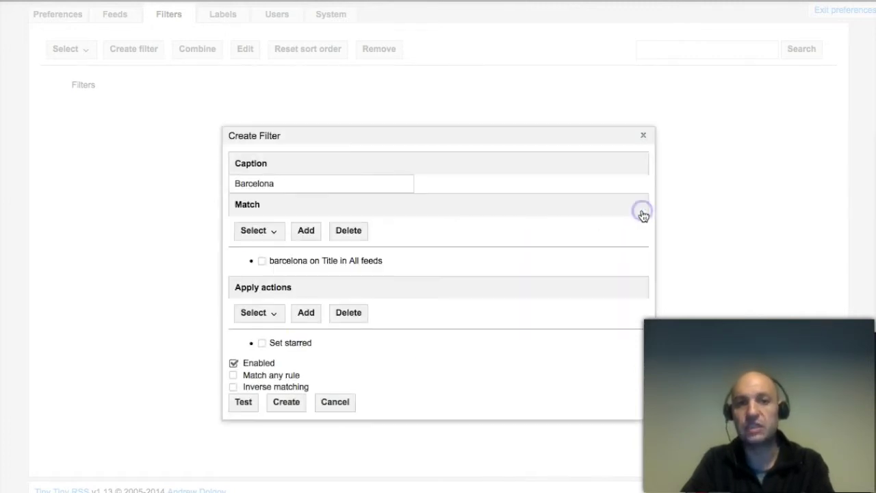
pyautogui.click(287, 404)
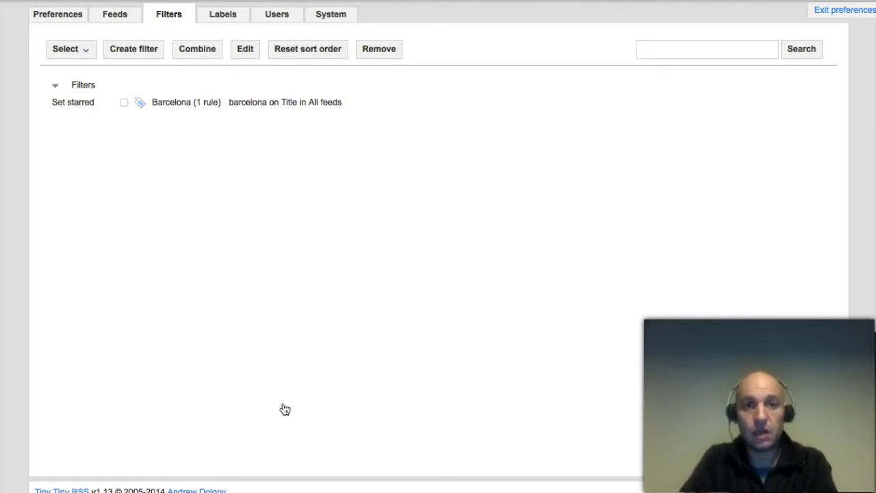
# Step: Try to combine filters with none selected, and mark the Barcelona filter as selected in the list
pyautogui.click(196, 54)
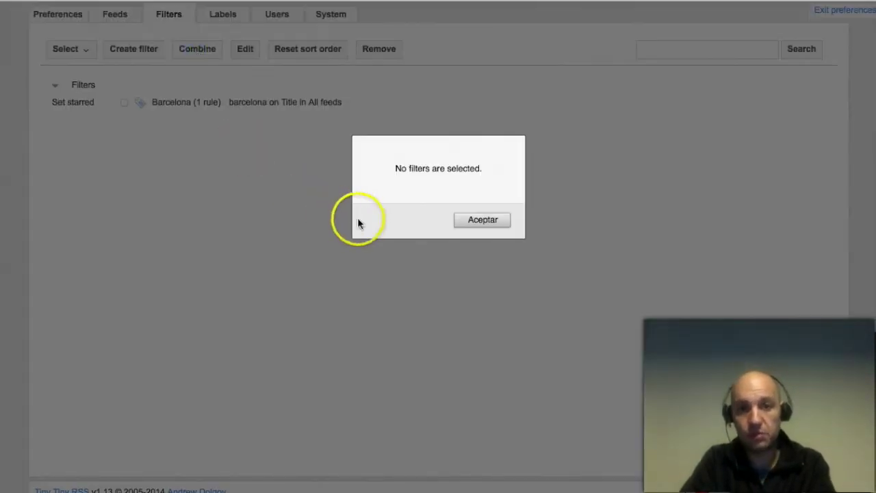
pyautogui.click(473, 222)
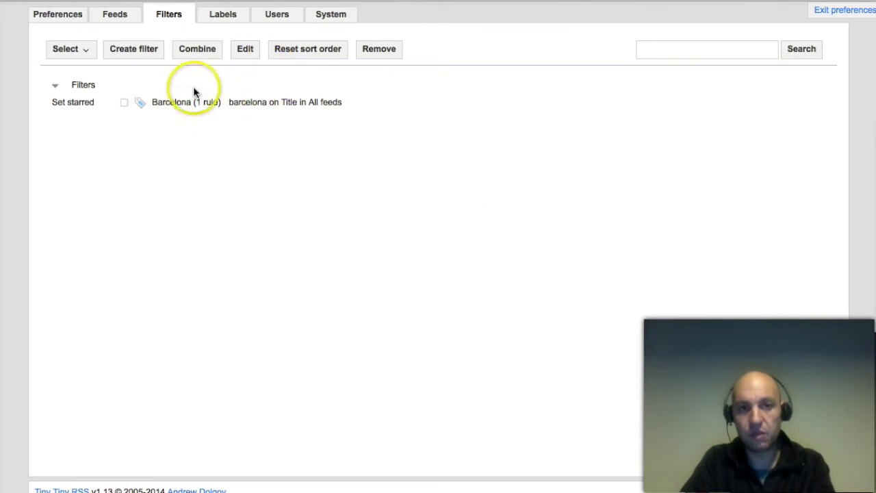
pyautogui.click(124, 102)
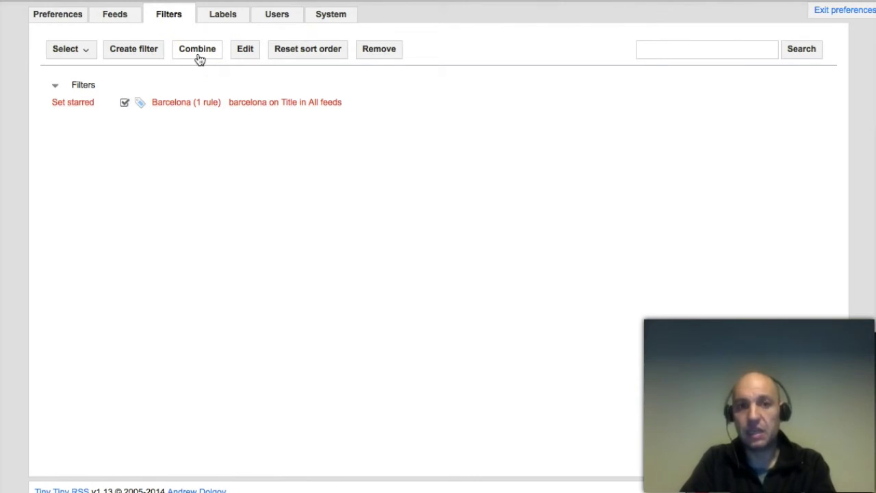
pyautogui.click(79, 55)
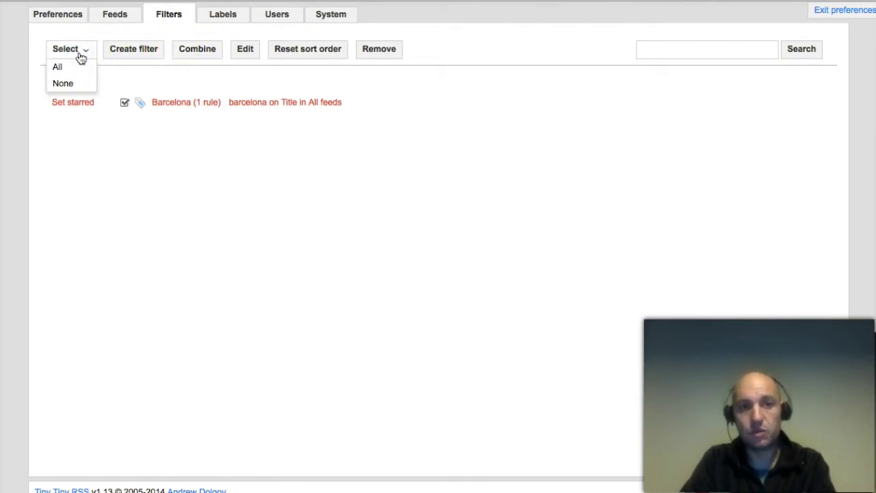
pyautogui.click(84, 145)
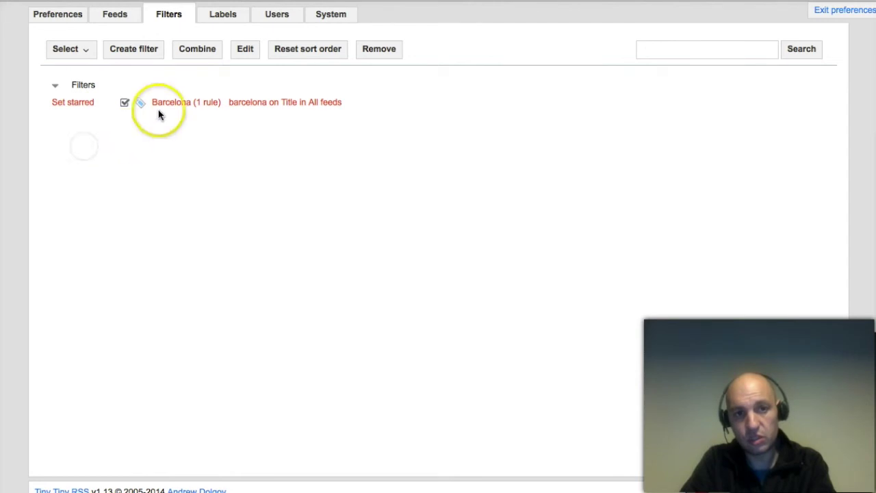
# Step: Review the Barcelona filter's settings without changing them and exit the preferences
pyautogui.click(195, 102)
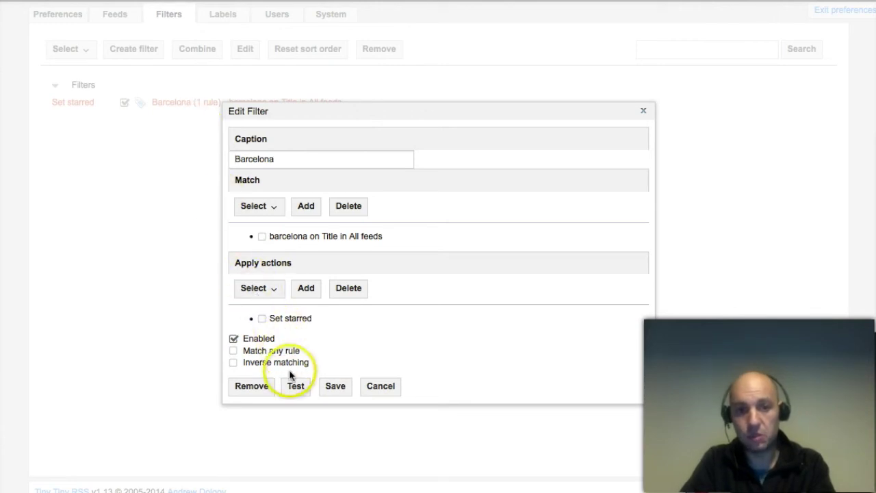
pyautogui.click(321, 382)
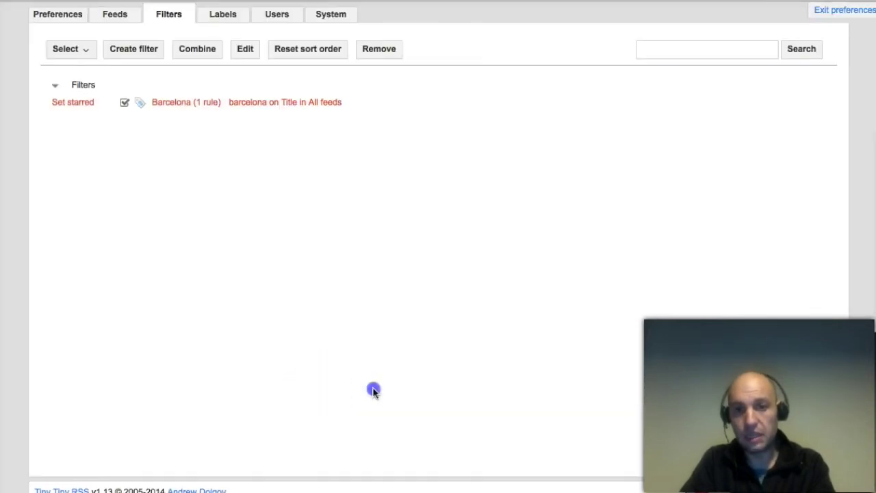
pyautogui.click(820, 18)
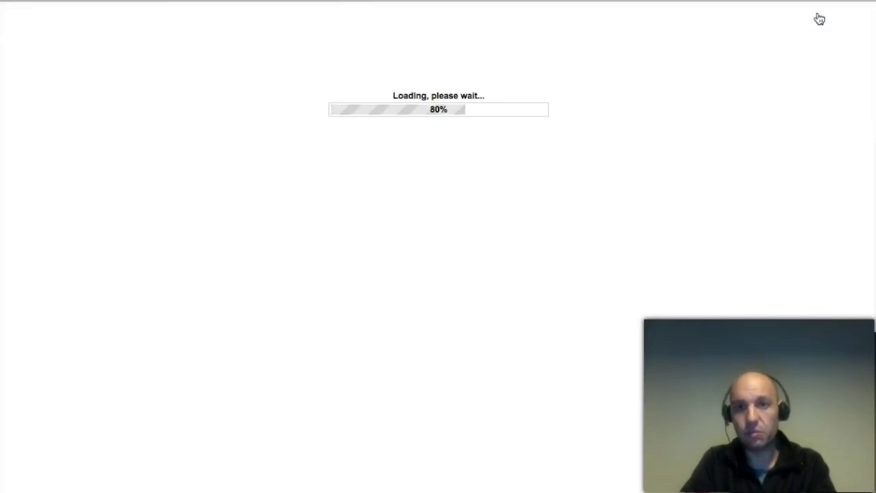